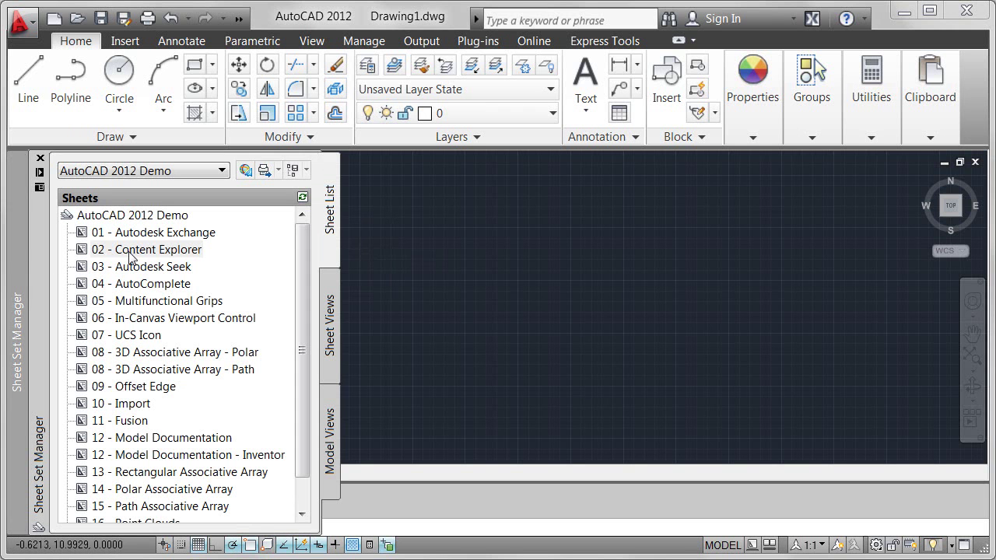
- Open sheet 02 - Content Explorer from the sheet set and switch to the Plug-ins tab
{"action": "double_click", "coordinate": [163, 250]}
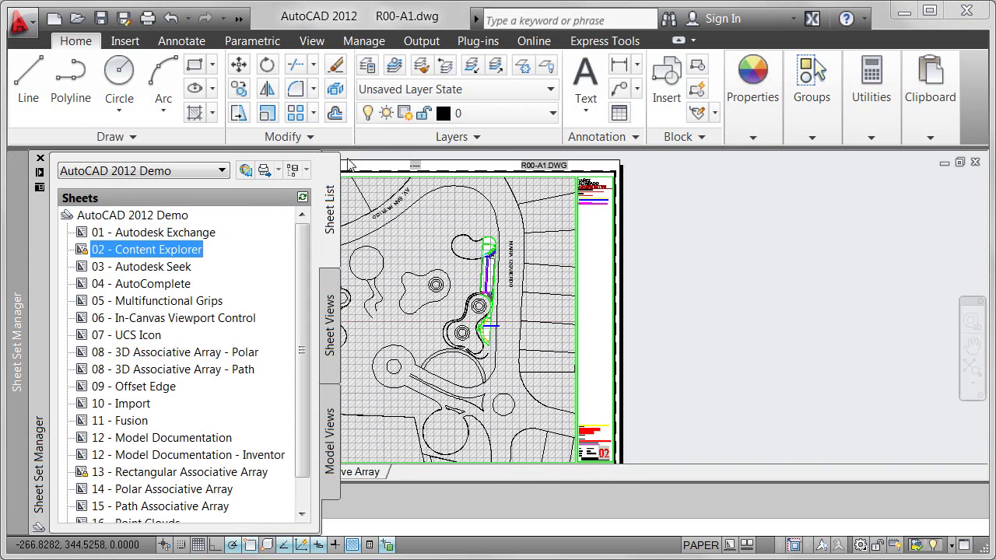
{"action": "left_click", "coordinate": [471, 43]}
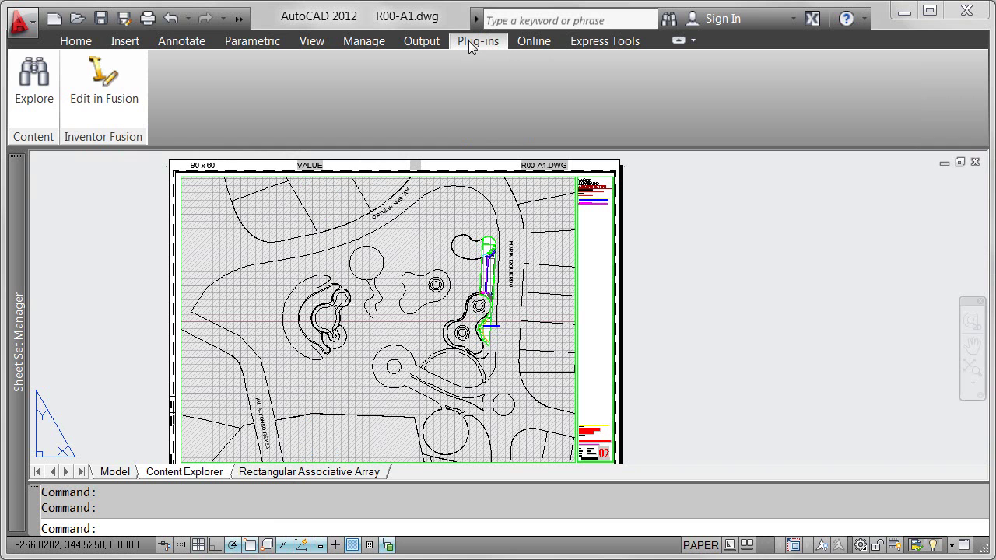
- Search Content Explorer for 'north', returning 49 results
{"action": "left_click", "coordinate": [49, 87]}
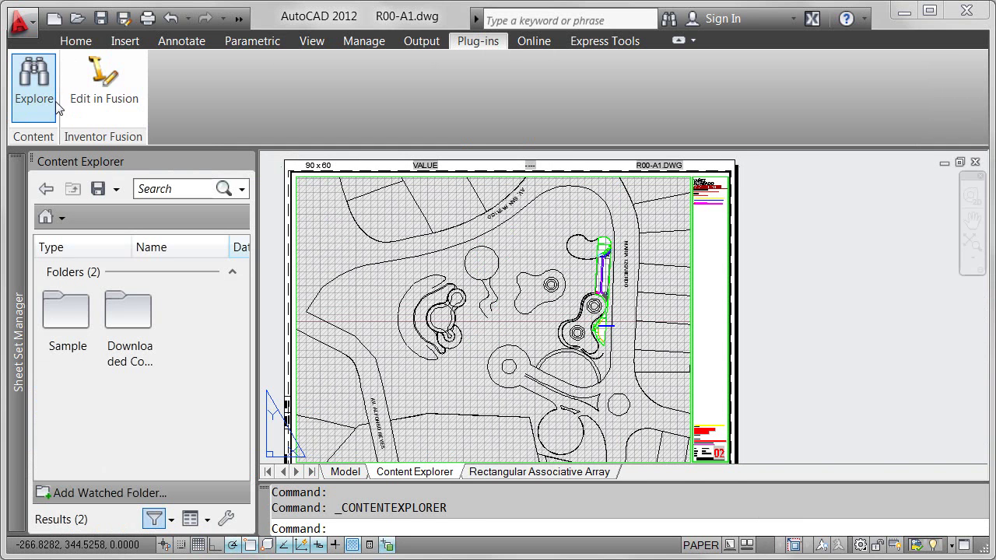
{"action": "left_click", "coordinate": [161, 187]}
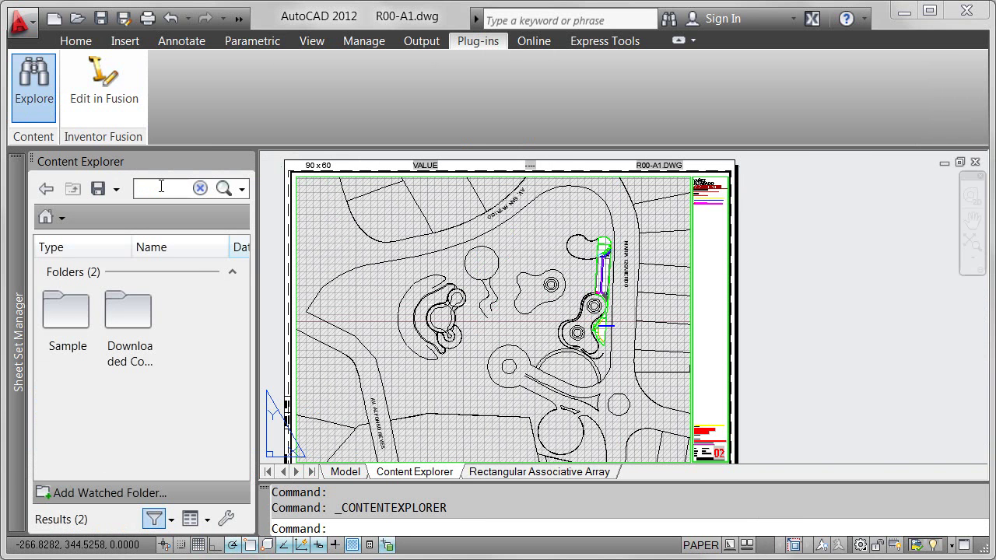
{"action": "type", "text": "north"}
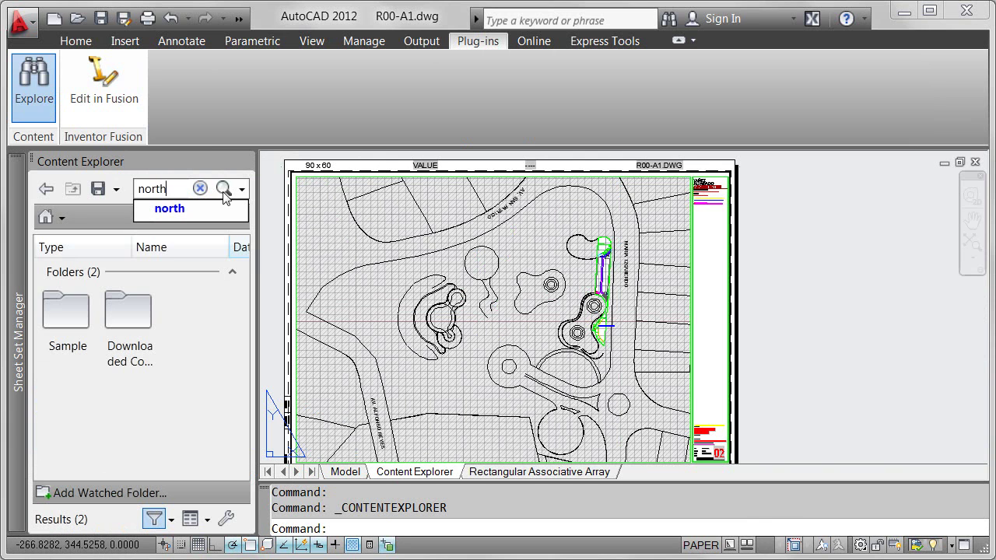
{"action": "left_click", "coordinate": [223, 192]}
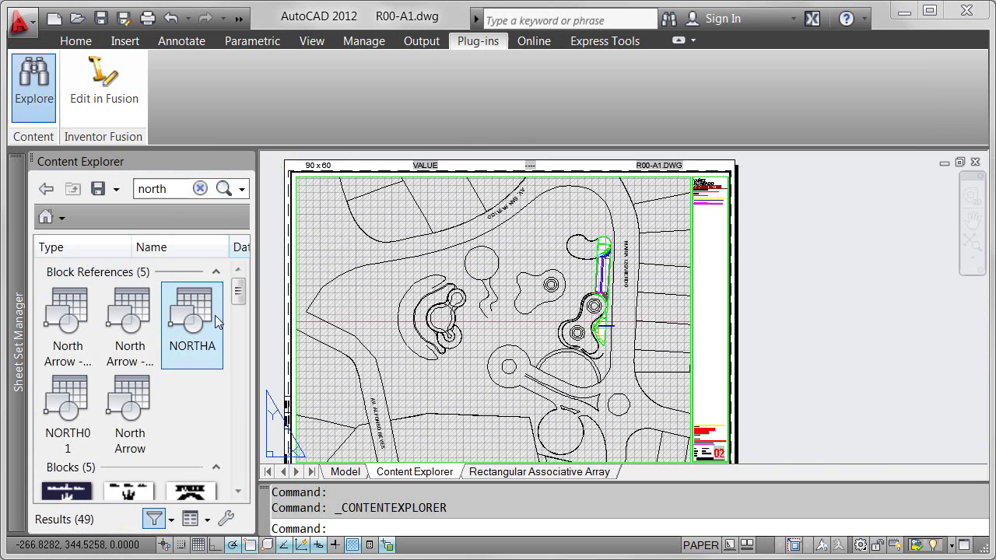
- Place the North Arrow block on the layout beside the title block
{"action": "left_click", "coordinate": [239, 492]}
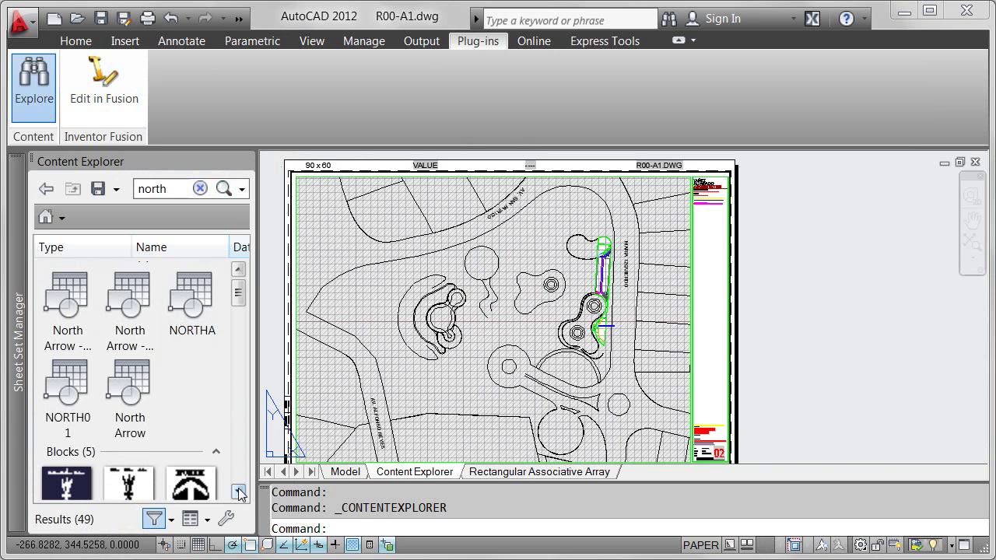
{"action": "left_click", "coordinate": [239, 492]}
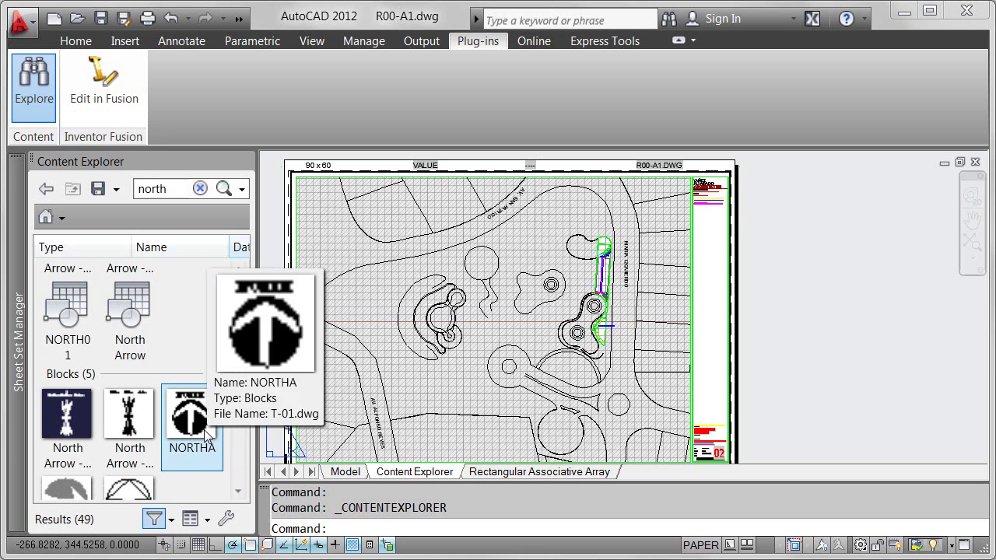
{"action": "left_click_drag", "start_coordinate": [141, 489], "coordinate": [311, 435]}
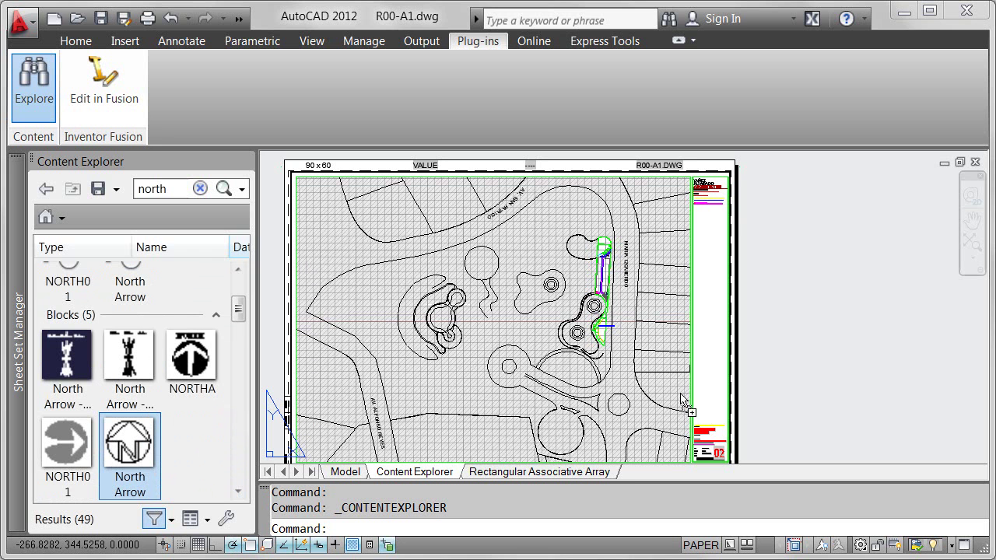
{"action": "left_click_drag", "start_coordinate": [311, 436], "coordinate": [710, 403]}
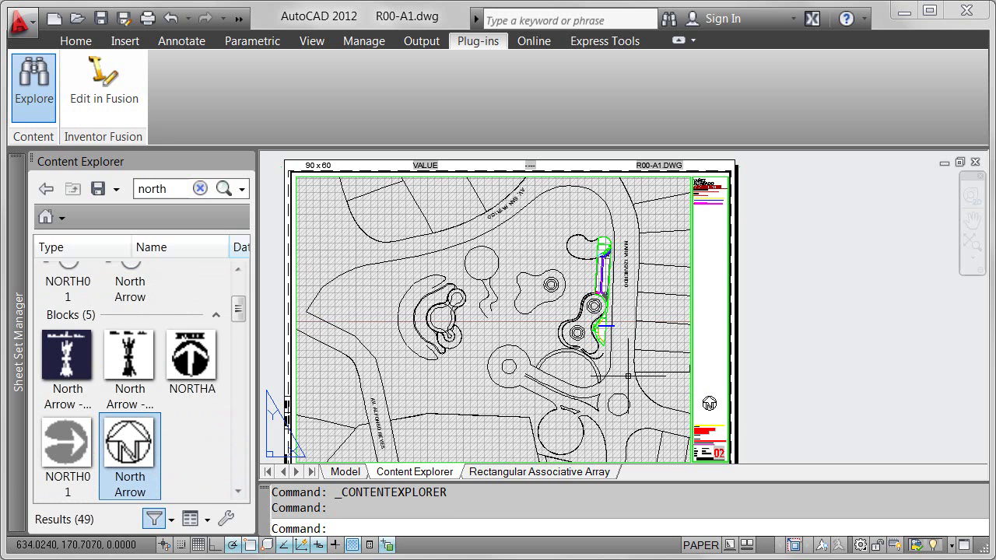
- Open Site Grading Plan.dwg from the north results using Open and Find Text
{"action": "left_click", "coordinate": [216, 271]}
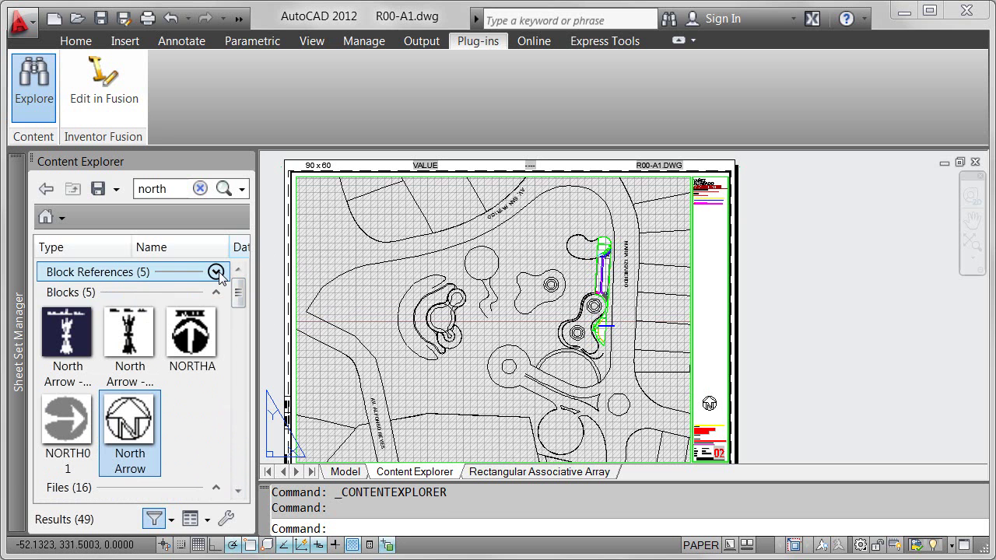
{"action": "left_click", "coordinate": [215, 291]}
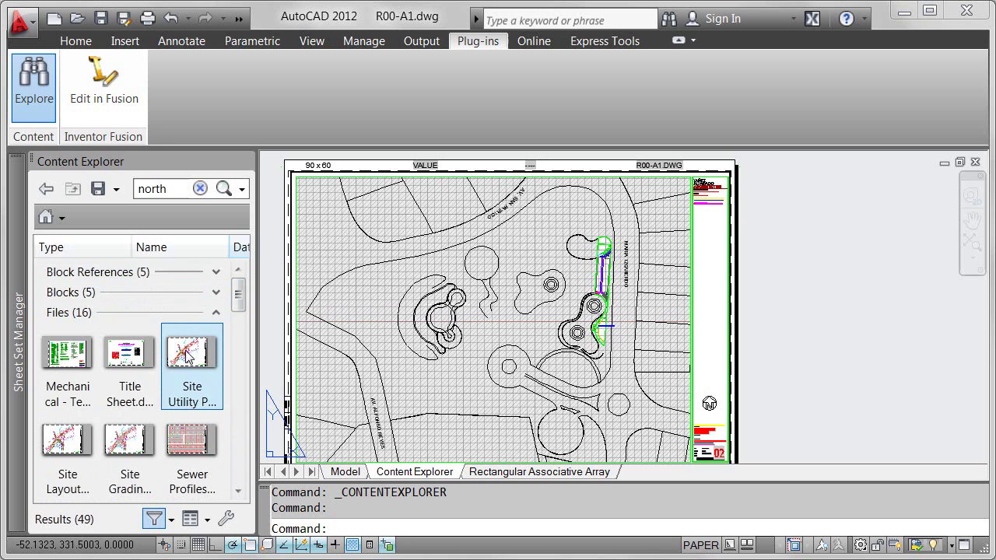
{"action": "right_click", "coordinate": [132, 427]}
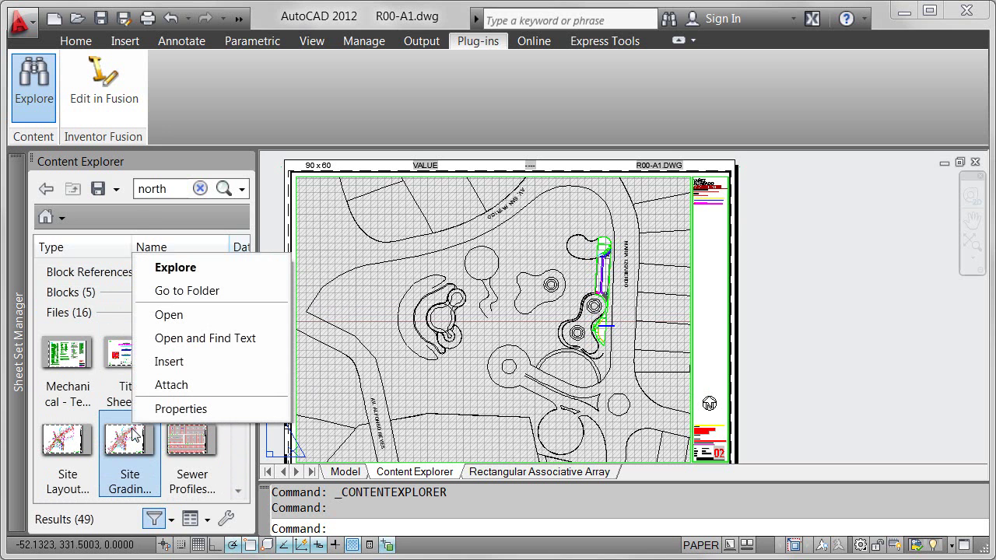
{"action": "left_click", "coordinate": [201, 343]}
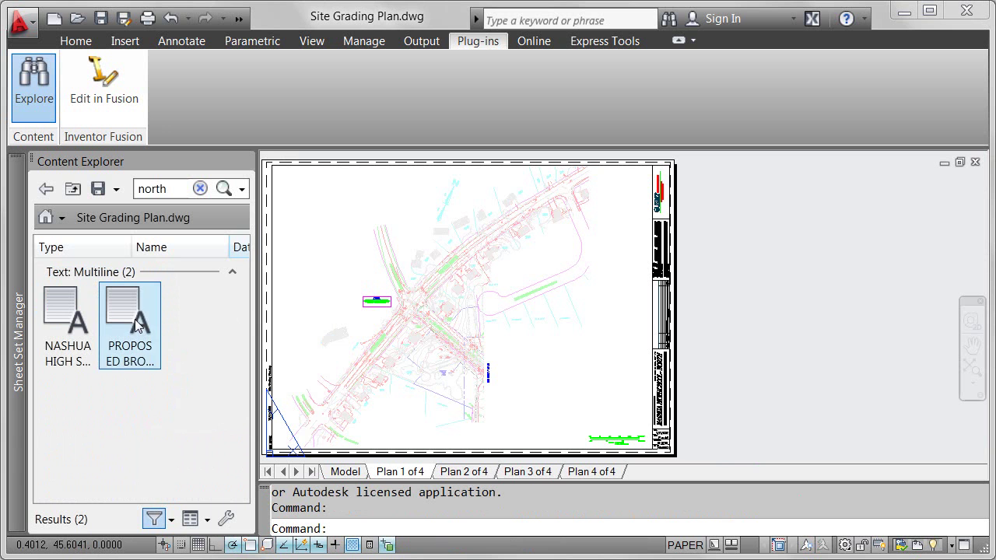
- Zoom to the PROPOSED Broad Street improvements note in the drawing
{"action": "right_click", "coordinate": [129, 315]}
{"action": "left_click", "coordinate": [187, 372]}
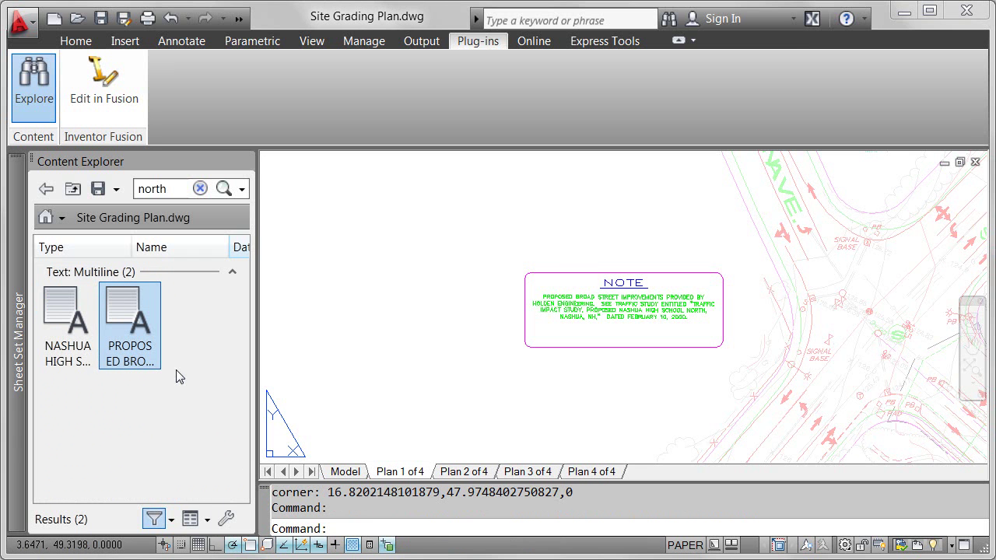
{"action": "scroll", "coordinate": [629, 323], "scroll_direction": "up", "scroll_amount": 3}
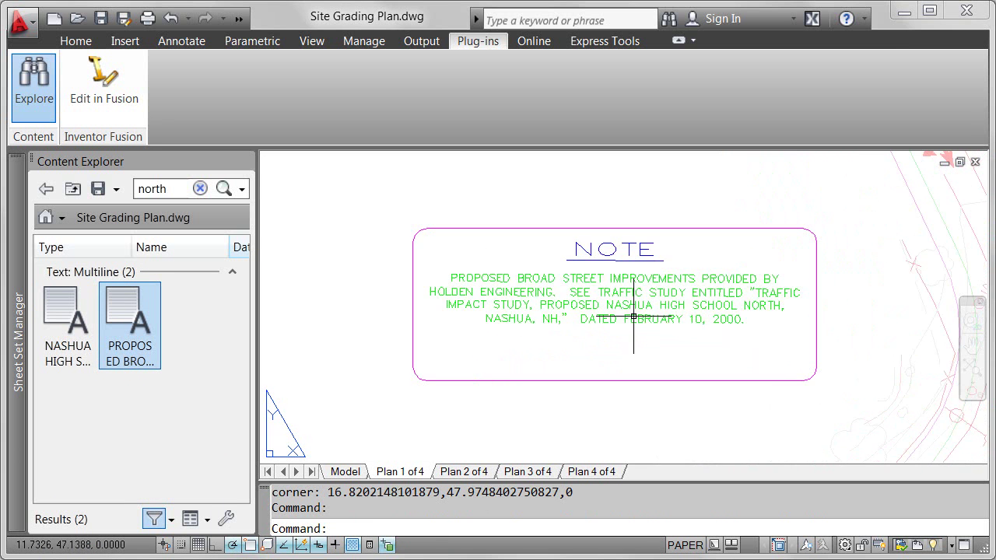
- Copy the matching layer and the NORTH_ARROW text style from the north results into the drawing
{"action": "left_click", "coordinate": [40, 192]}
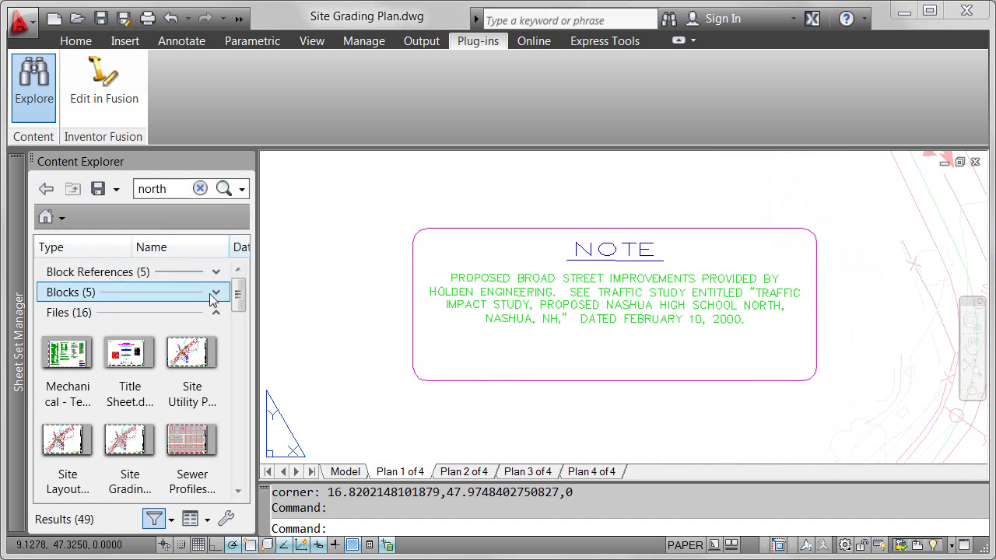
{"action": "left_click", "coordinate": [216, 312]}
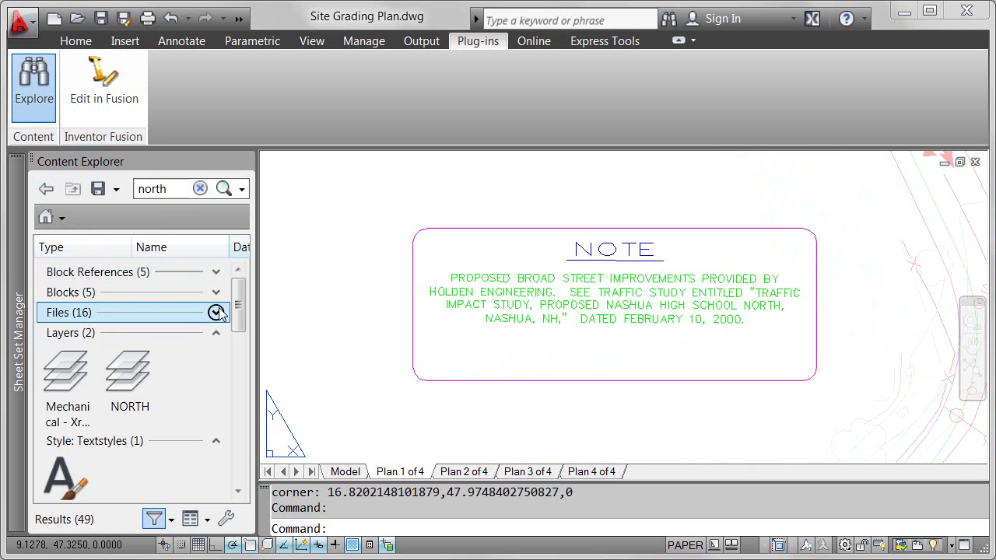
{"action": "left_click_drag", "start_coordinate": [65, 370], "coordinate": [340, 314]}
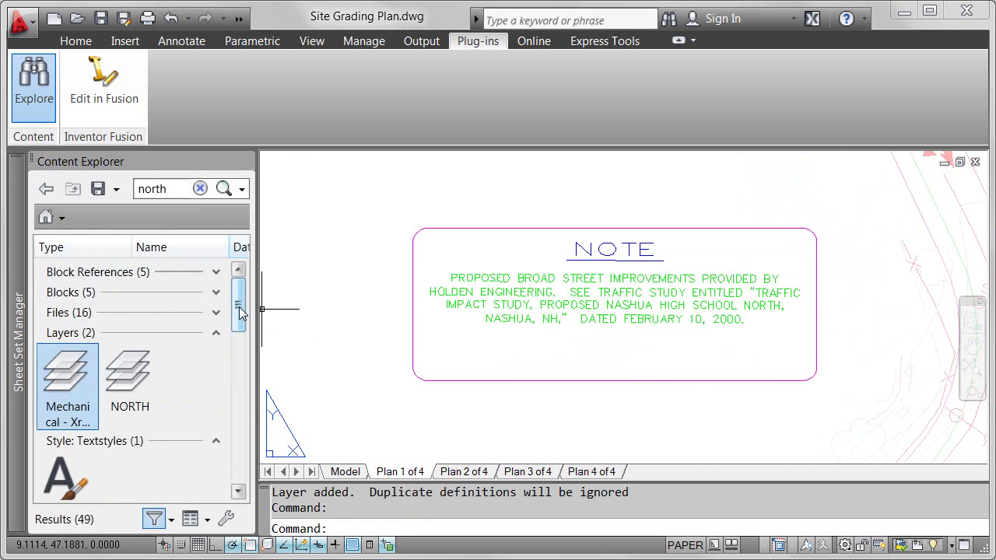
{"action": "left_click_drag", "start_coordinate": [240, 312], "coordinate": [240, 327]}
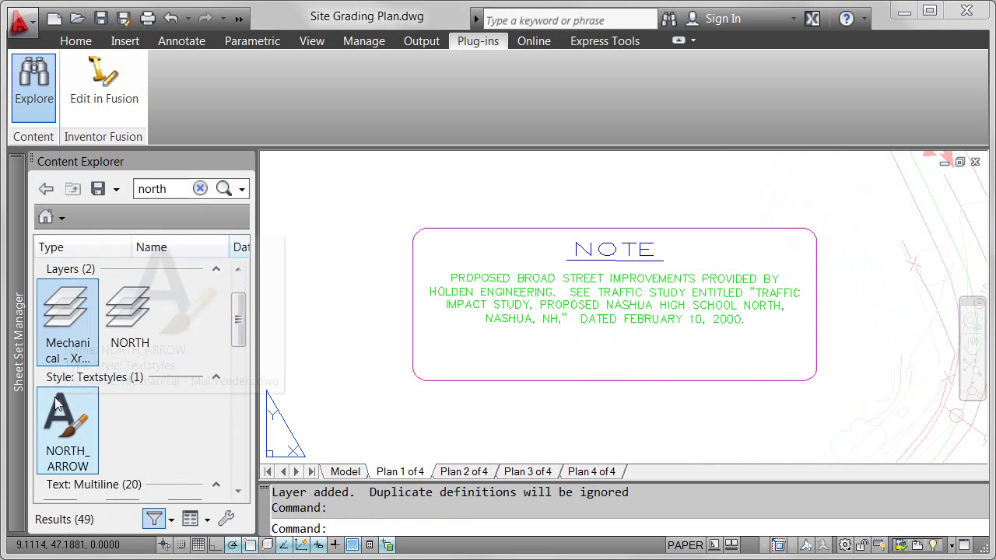
{"action": "left_click_drag", "start_coordinate": [56, 403], "coordinate": [332, 339]}
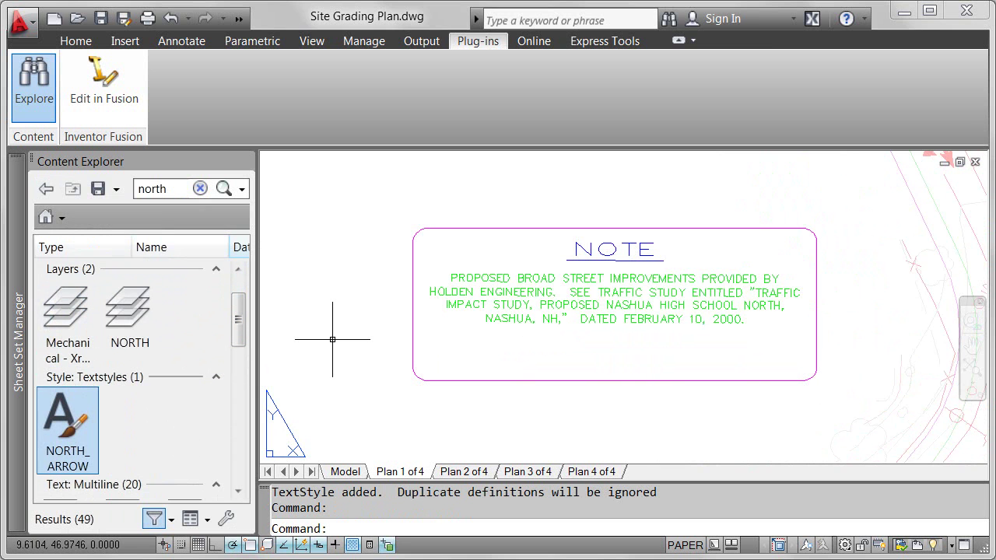
- Search 'north wall' and open T-01.dwg at its F3 occupancy north wall notes
{"action": "left_click", "coordinate": [216, 273]}
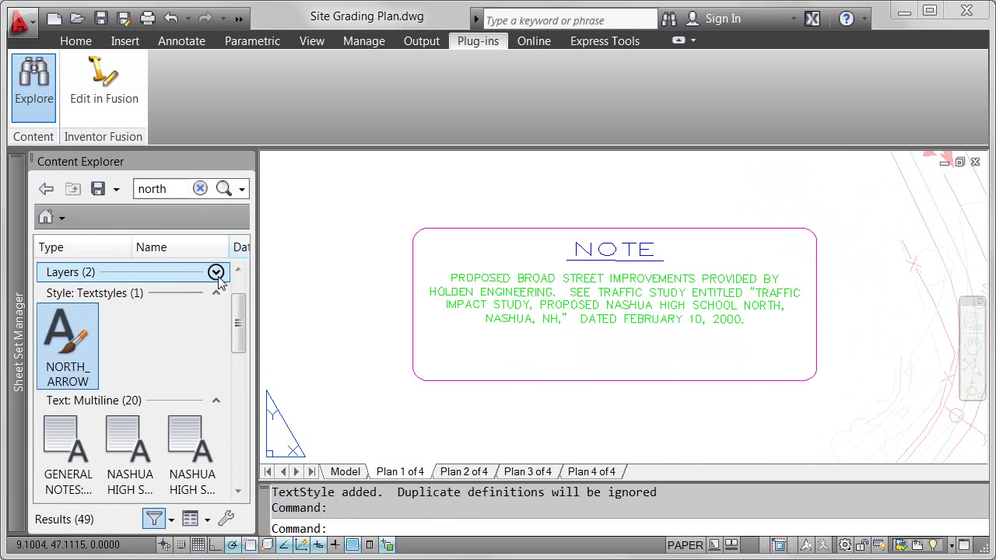
{"action": "left_click", "coordinate": [215, 293]}
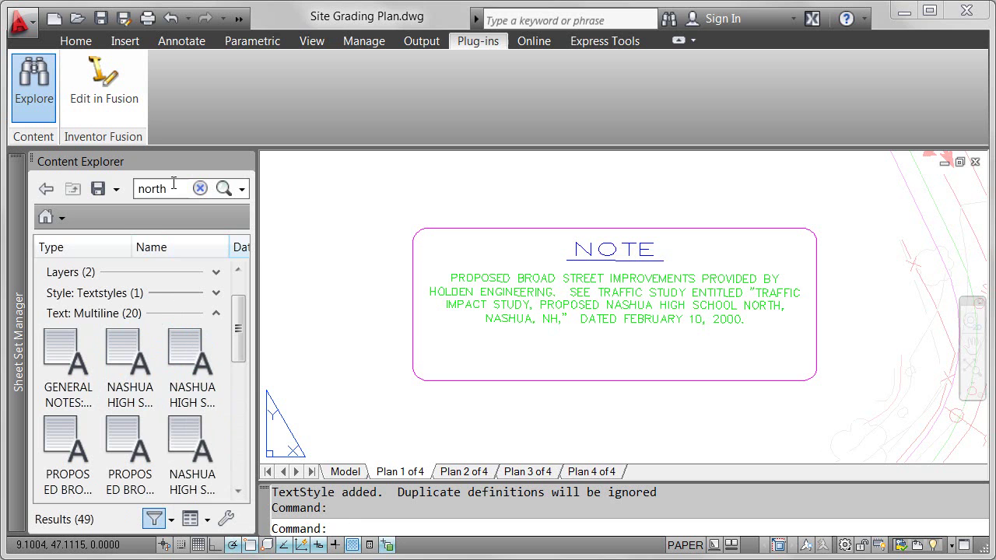
{"action": "type", "text": " wall"}
{"action": "left_click", "coordinate": [223, 191]}
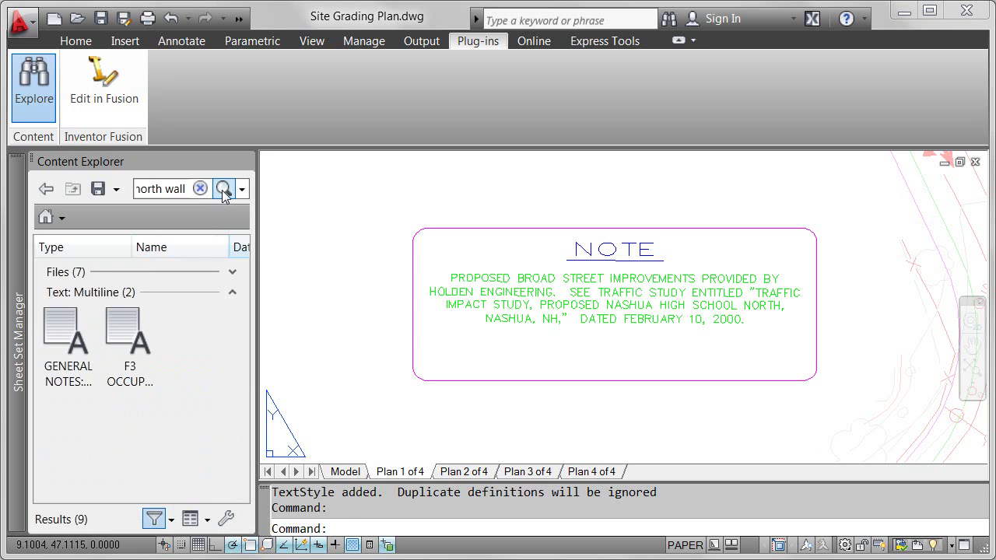
{"action": "double_click", "coordinate": [127, 326]}
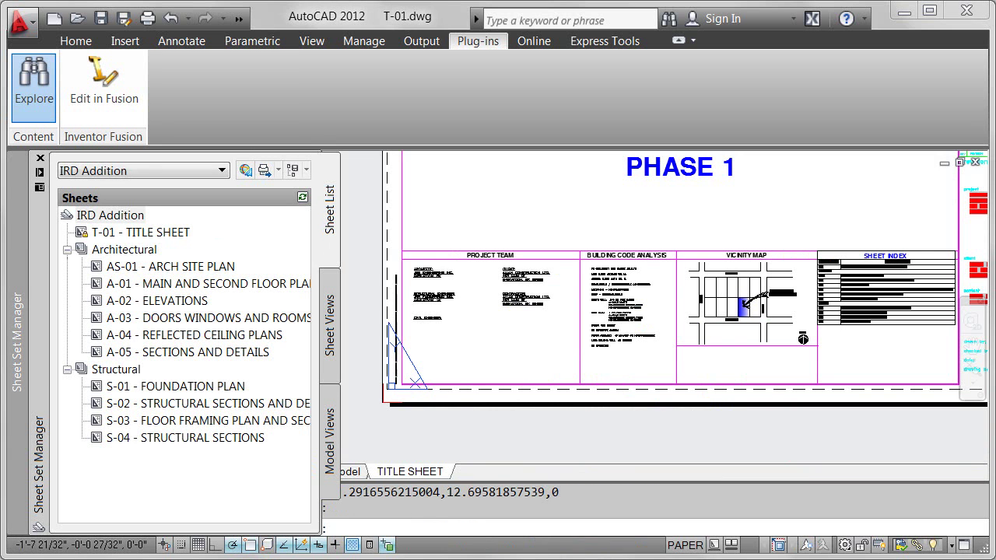
{"action": "scroll", "coordinate": [641, 297], "scroll_direction": "up", "scroll_amount": 5}
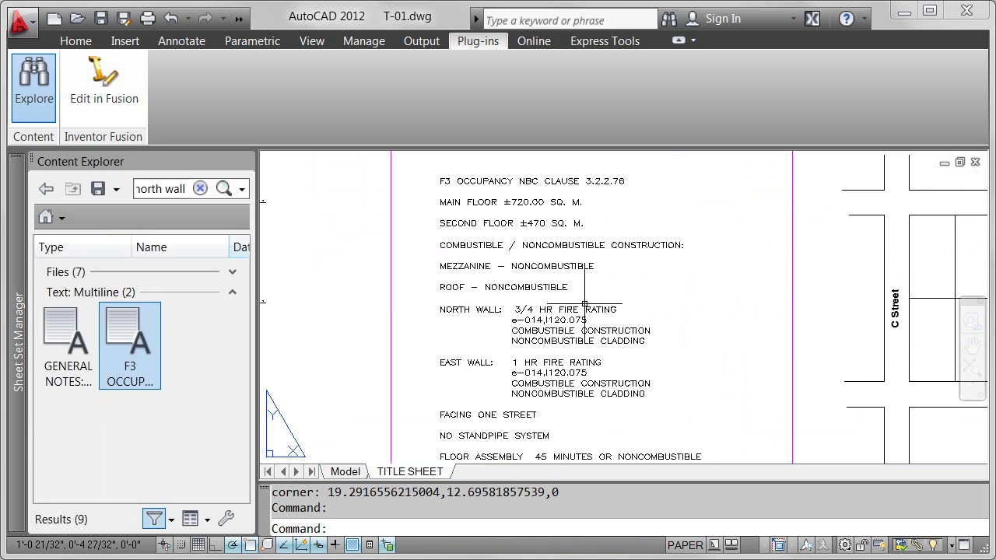
- Clear the north wall search and return Content Explorer to the Home location
{"action": "left_click", "coordinate": [200, 188]}
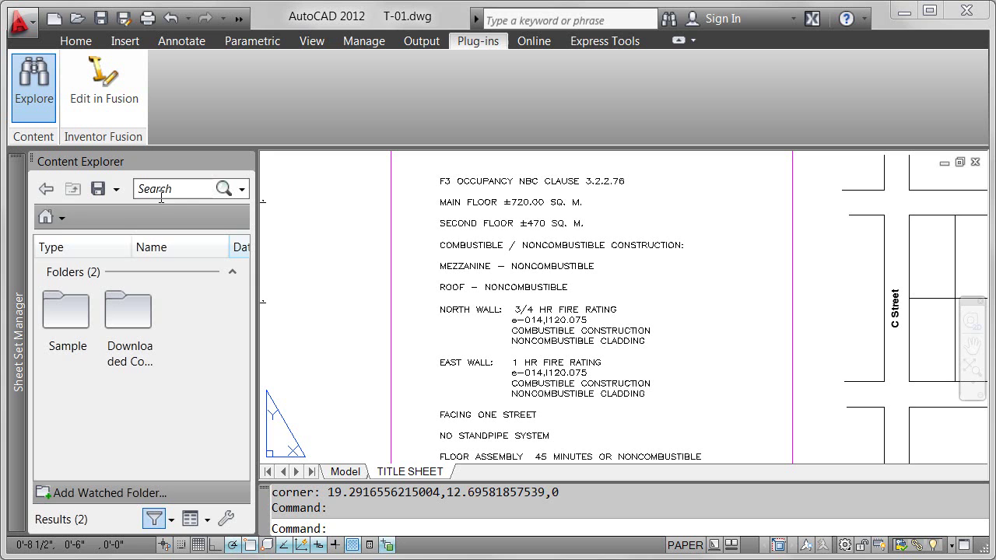
{"action": "left_click", "coordinate": [63, 219]}
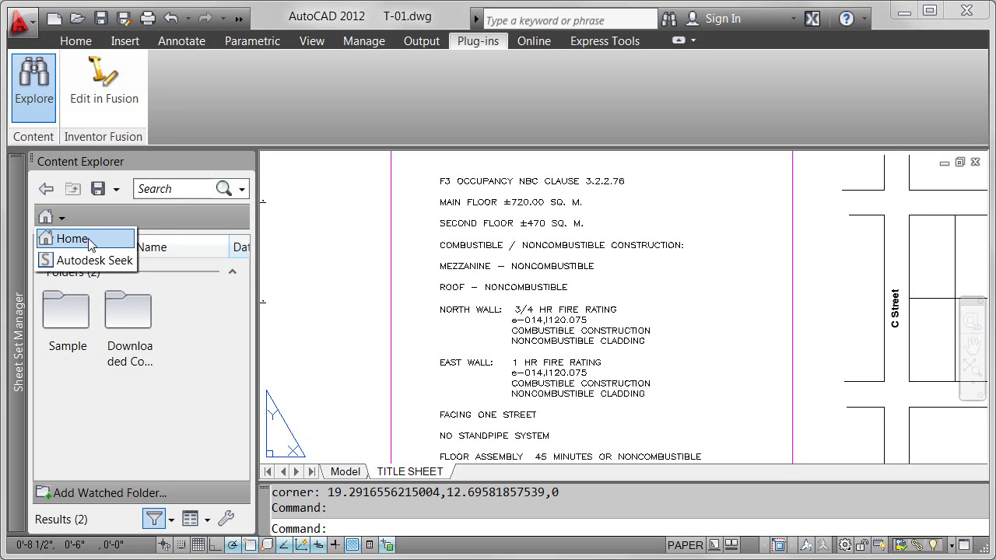
{"action": "left_click", "coordinate": [88, 239]}
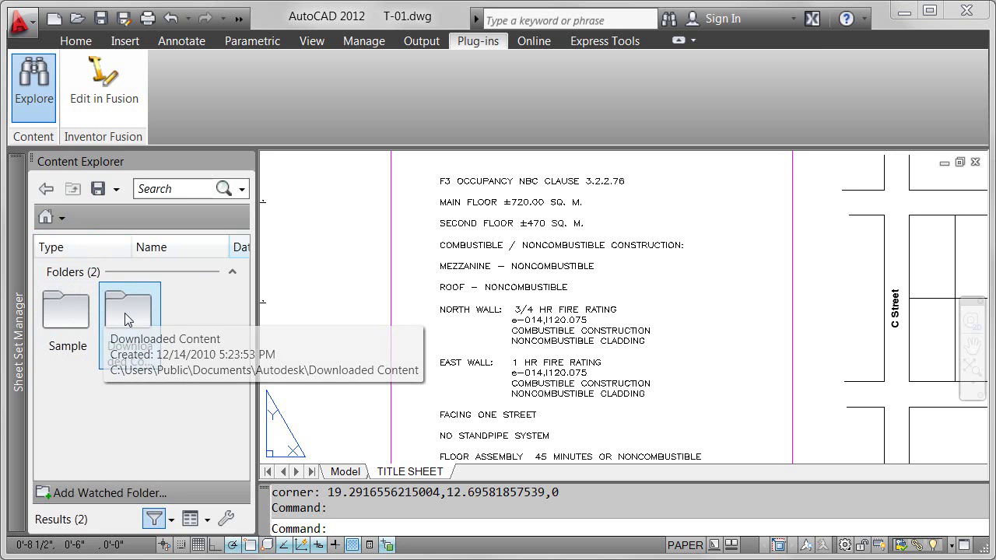
- Watch the Aquarium folder under 0 Autodesk Projects > AutoCAD 2012 > AutoCAD 2012 Launch Demo
{"action": "left_click", "coordinate": [101, 492]}
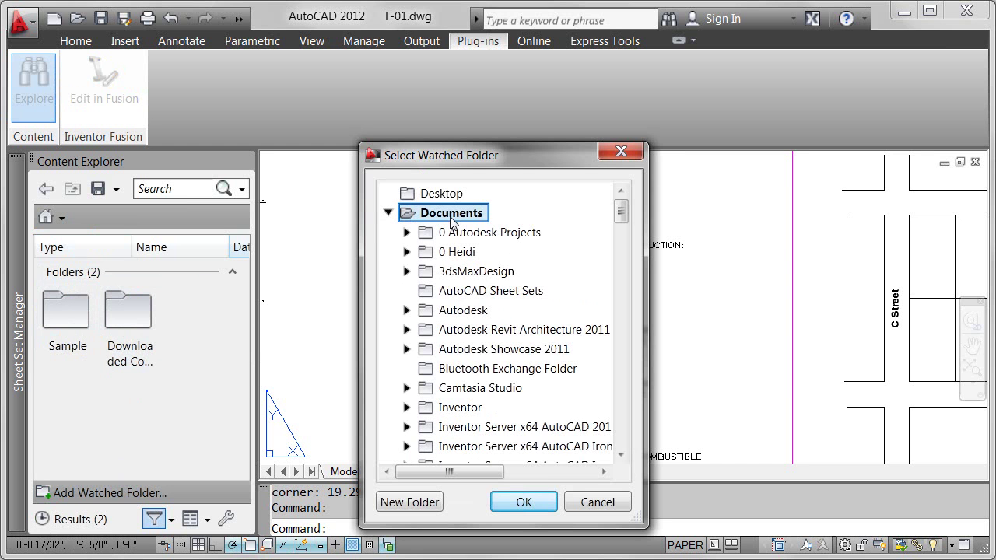
{"action": "left_click", "coordinate": [455, 232]}
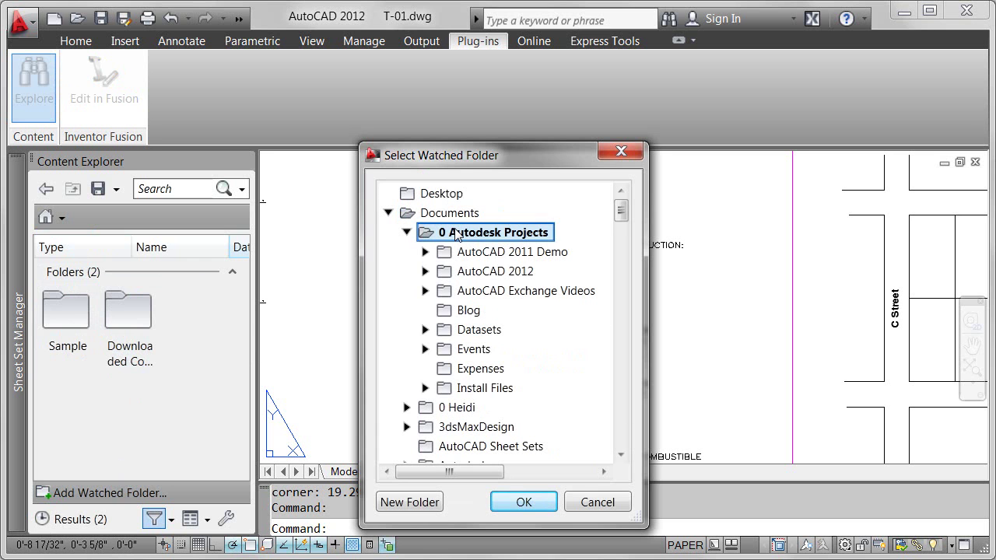
{"action": "left_click", "coordinate": [473, 272]}
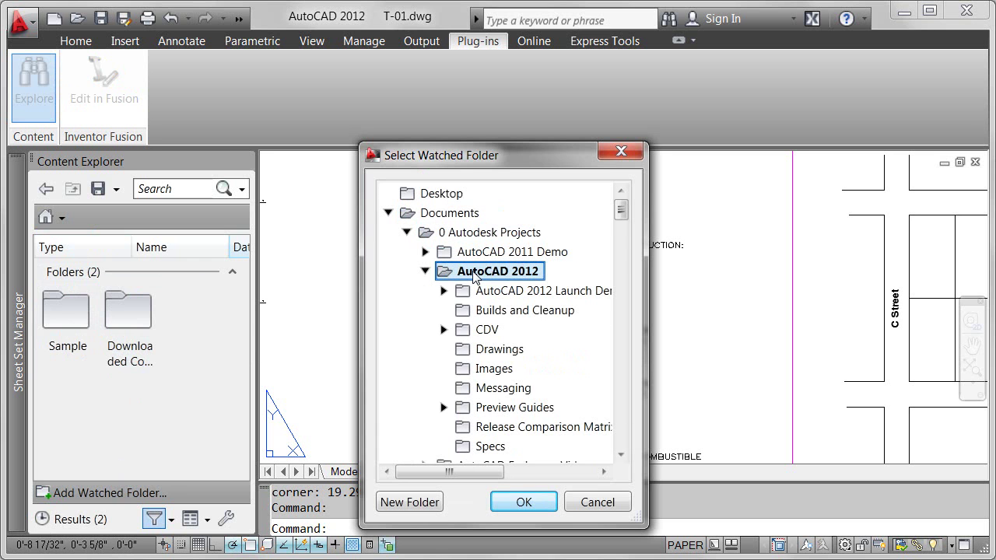
{"action": "left_click", "coordinate": [478, 291]}
{"action": "left_click", "coordinate": [490, 311]}
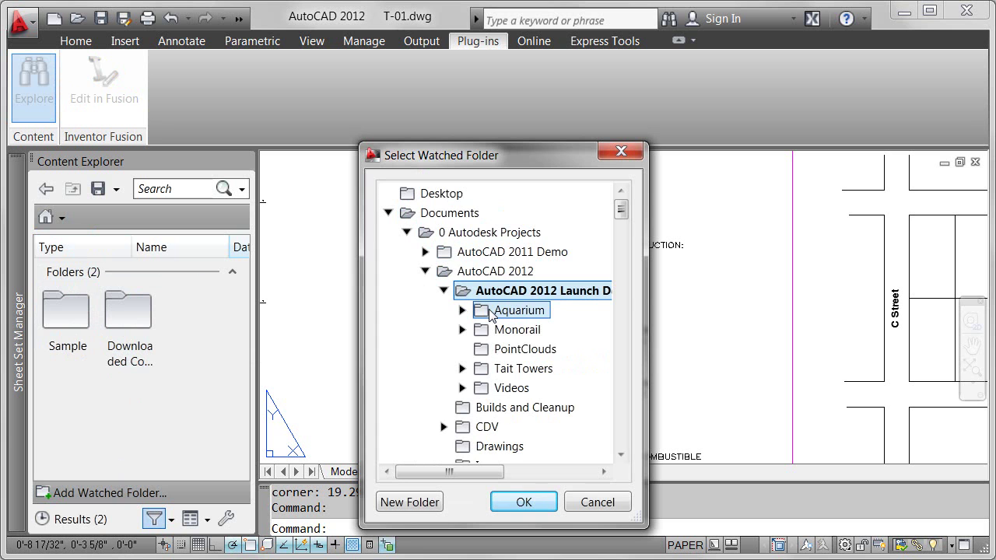
{"action": "left_click", "coordinate": [529, 502]}
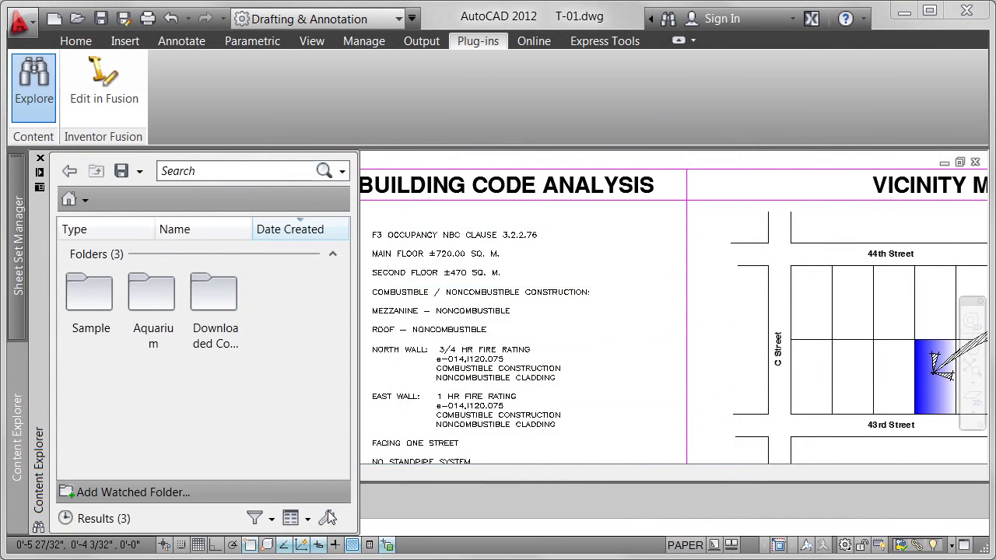
- Add network computer ADSK001 as a content source and switch to its ADSKPUBLIC location
{"action": "left_click", "coordinate": [328, 518]}
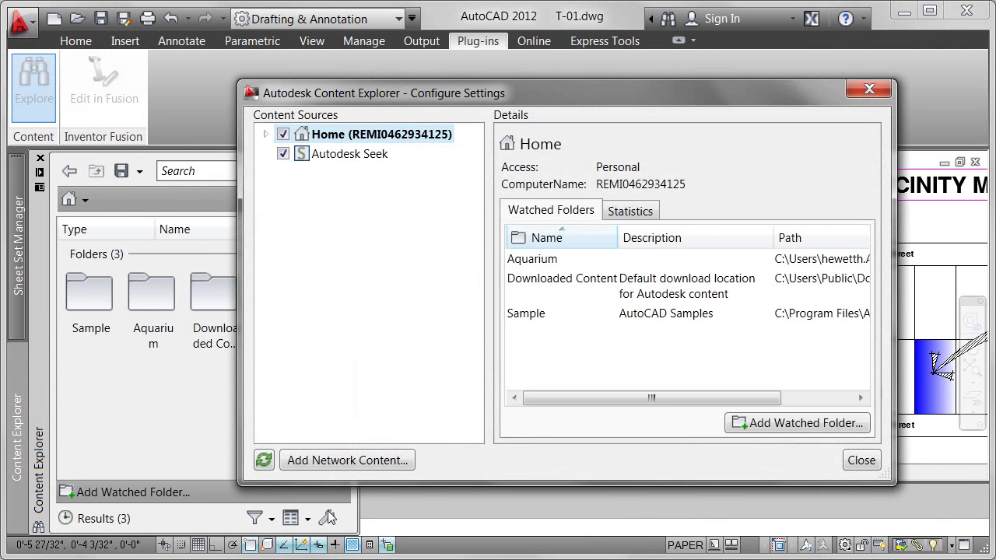
{"action": "left_click", "coordinate": [337, 467]}
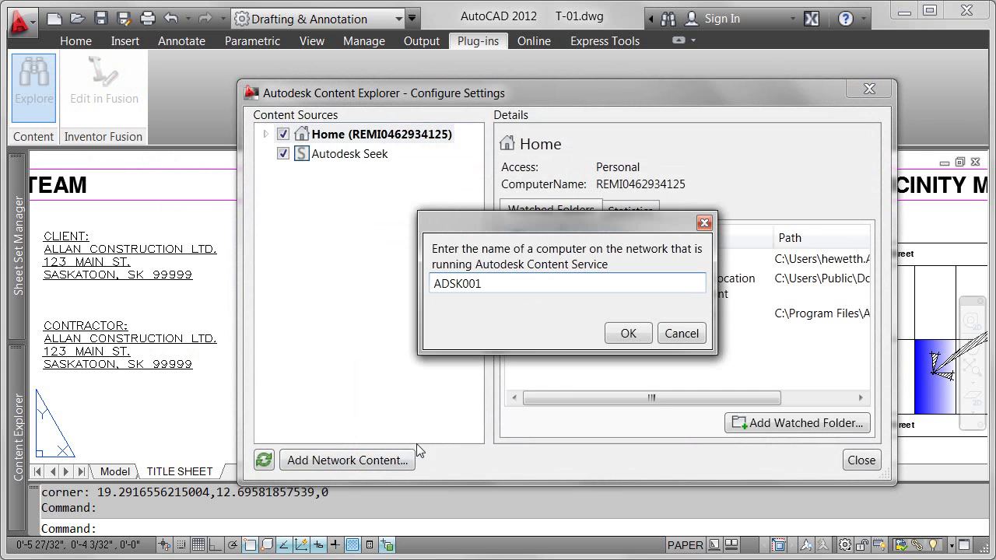
{"action": "left_click", "coordinate": [629, 335]}
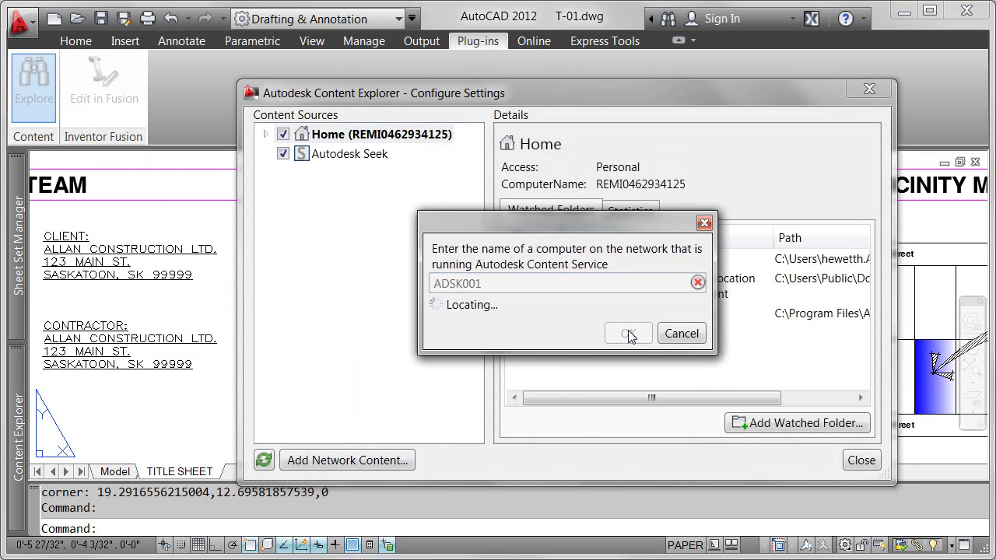
{"action": "left_click", "coordinate": [854, 461]}
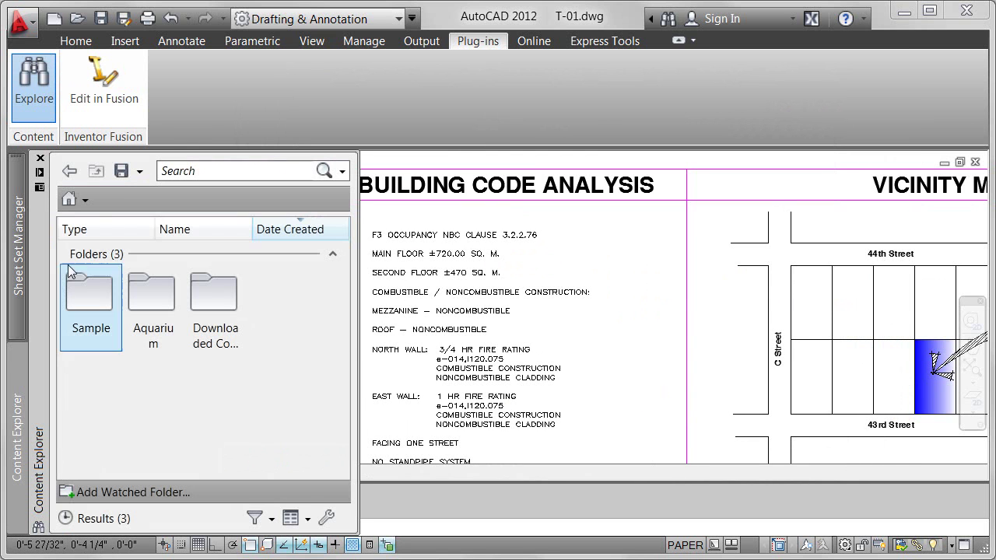
{"action": "left_click", "coordinate": [85, 201]}
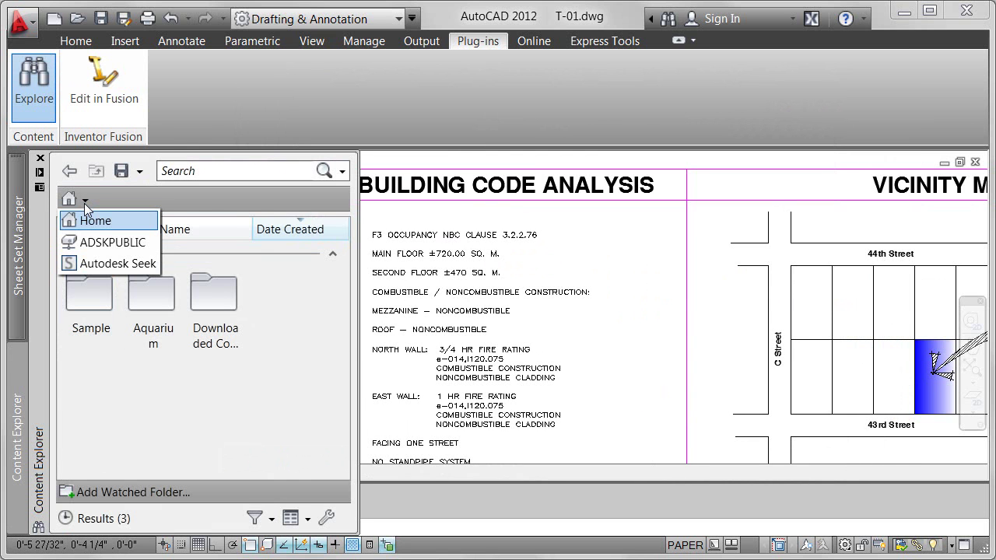
{"action": "left_click", "coordinate": [96, 243]}
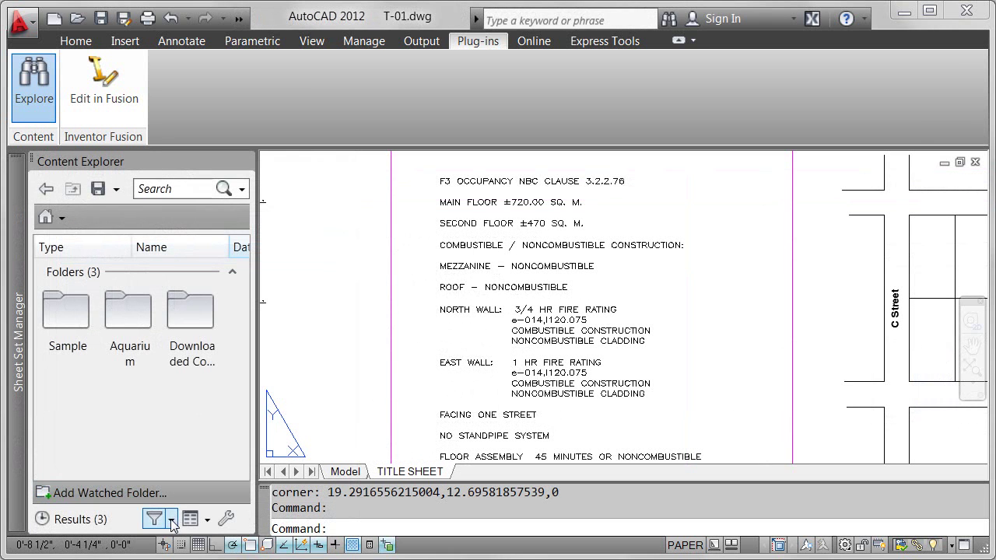
- Filter content to Blocks only and search 'canopy', finding the Canopy Model block
{"action": "left_click", "coordinate": [171, 521]}
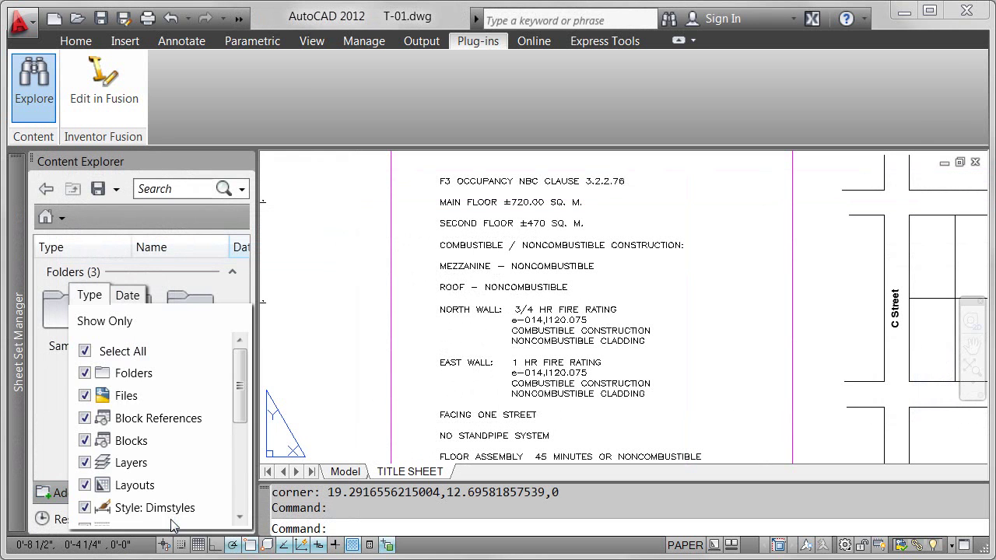
{"action": "left_click", "coordinate": [86, 351]}
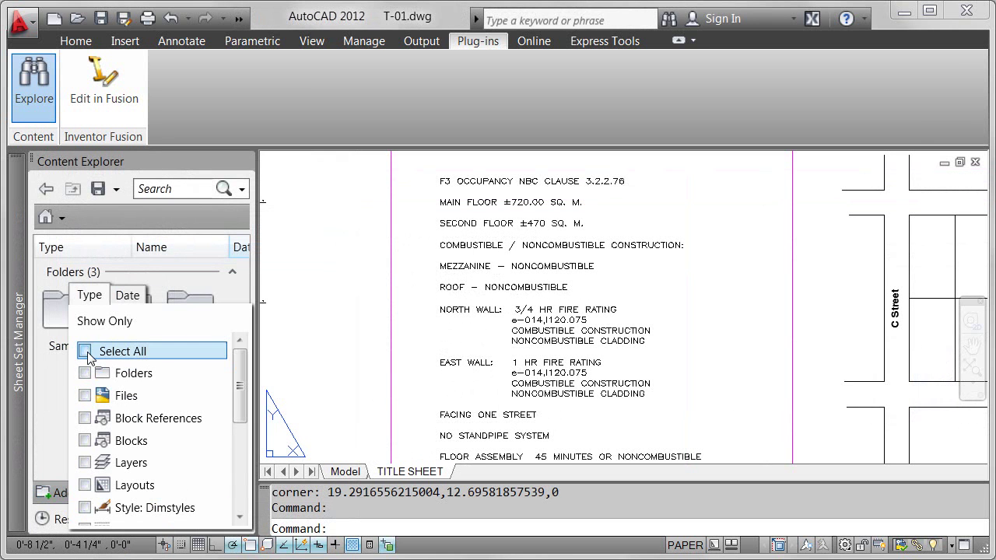
{"action": "left_click", "coordinate": [128, 300]}
{"action": "left_click", "coordinate": [151, 357]}
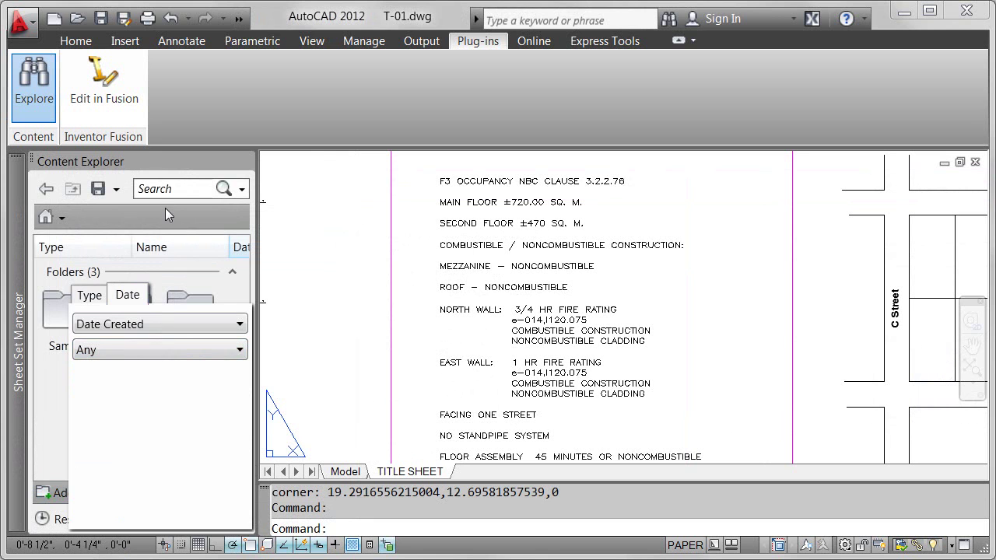
{"action": "left_click", "coordinate": [166, 189]}
{"action": "type", "text": "canopy"}
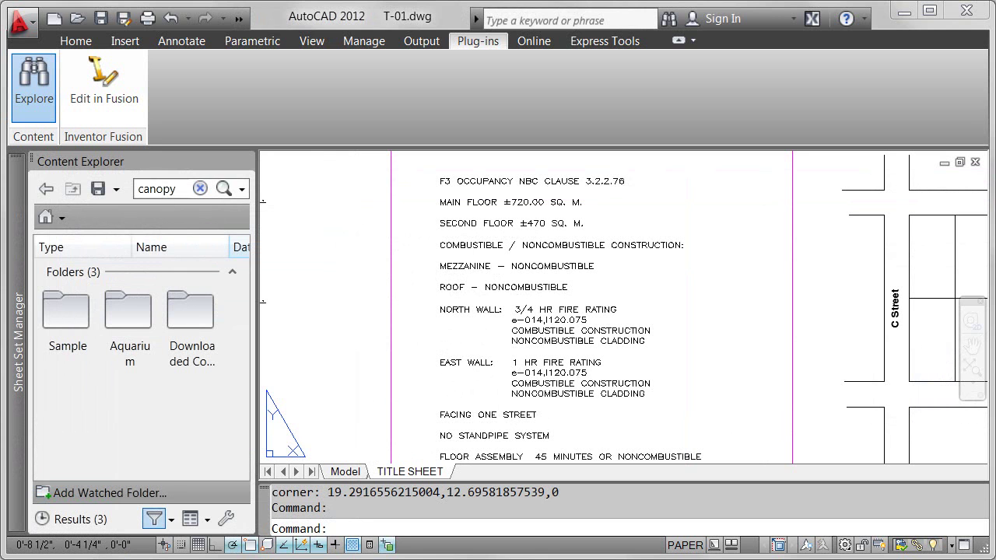
{"action": "left_click", "coordinate": [226, 191]}
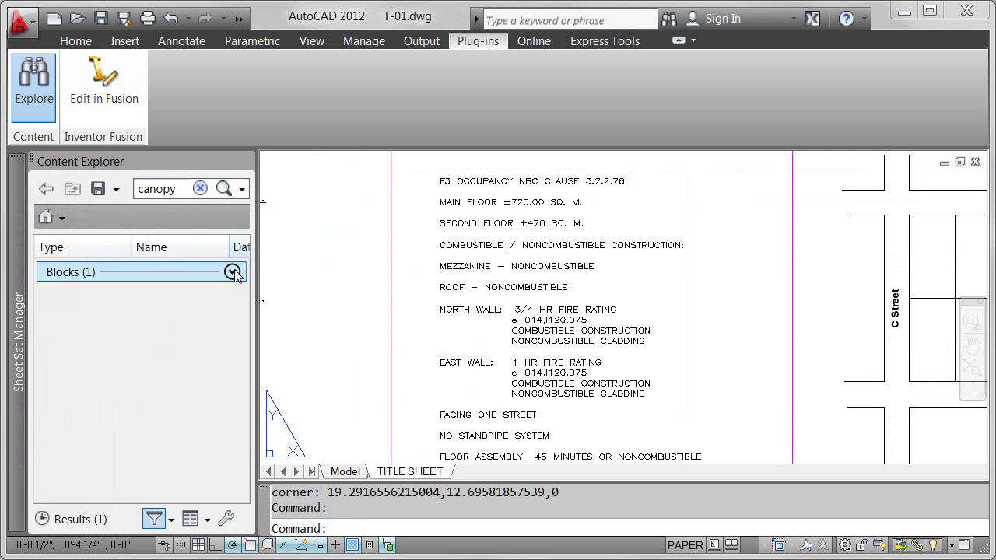
{"action": "left_click", "coordinate": [232, 272]}
- Clear the canopy search and restore the filter to all content types
{"action": "left_click", "coordinate": [198, 191]}
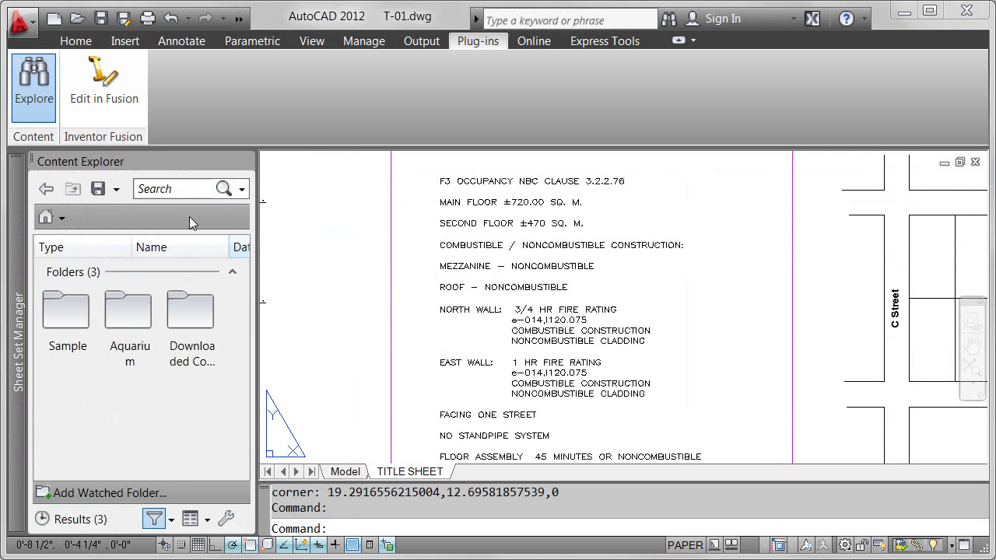
{"action": "left_click", "coordinate": [168, 518]}
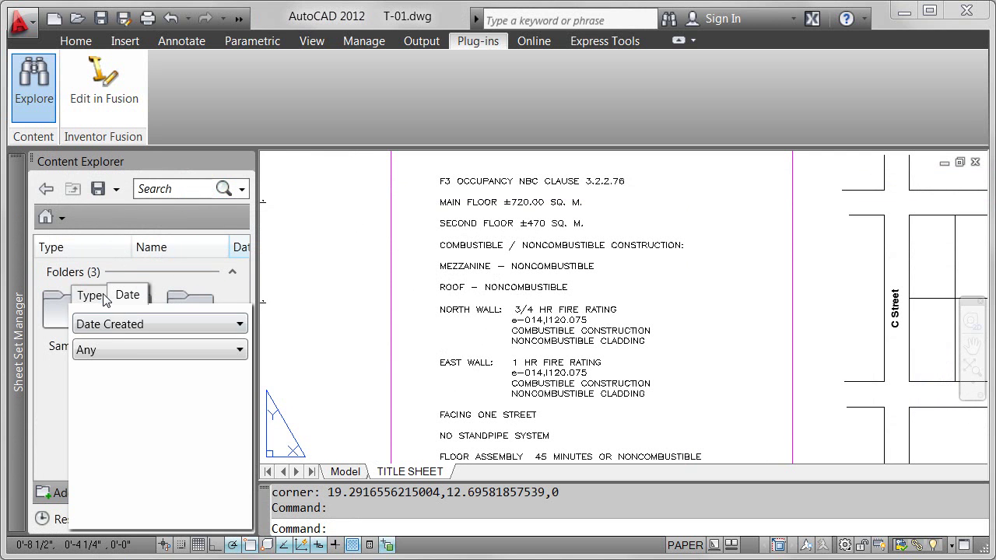
{"action": "left_click", "coordinate": [105, 300]}
{"action": "left_click", "coordinate": [89, 347]}
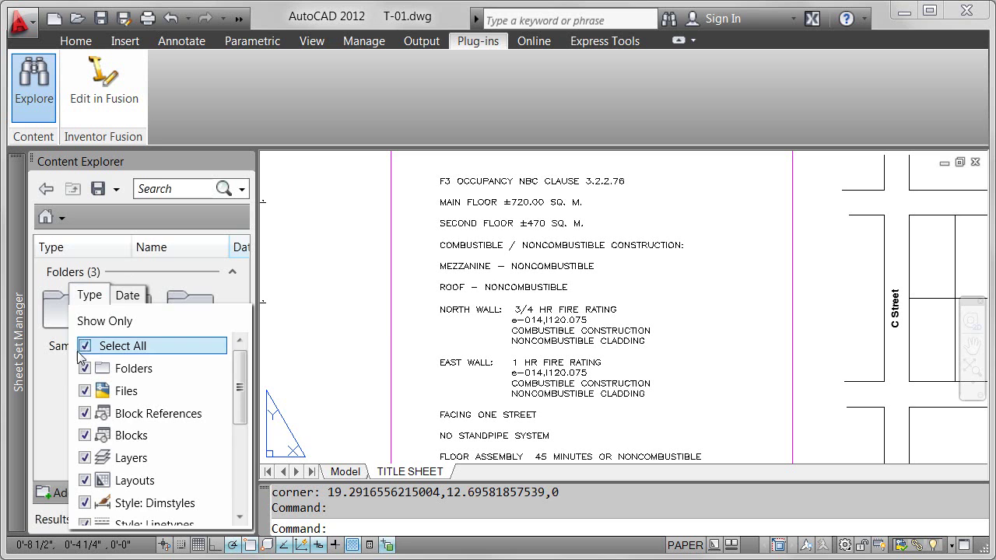
{"action": "left_click", "coordinate": [57, 375]}
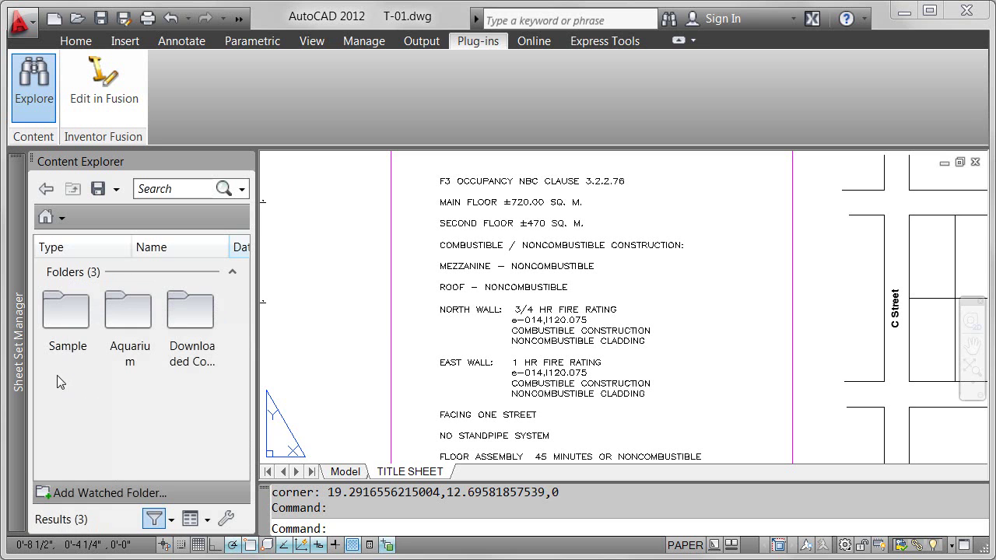
- Show the results as extra large icons in detail view
{"action": "left_click", "coordinate": [208, 518]}
{"action": "left_click", "coordinate": [129, 290]}
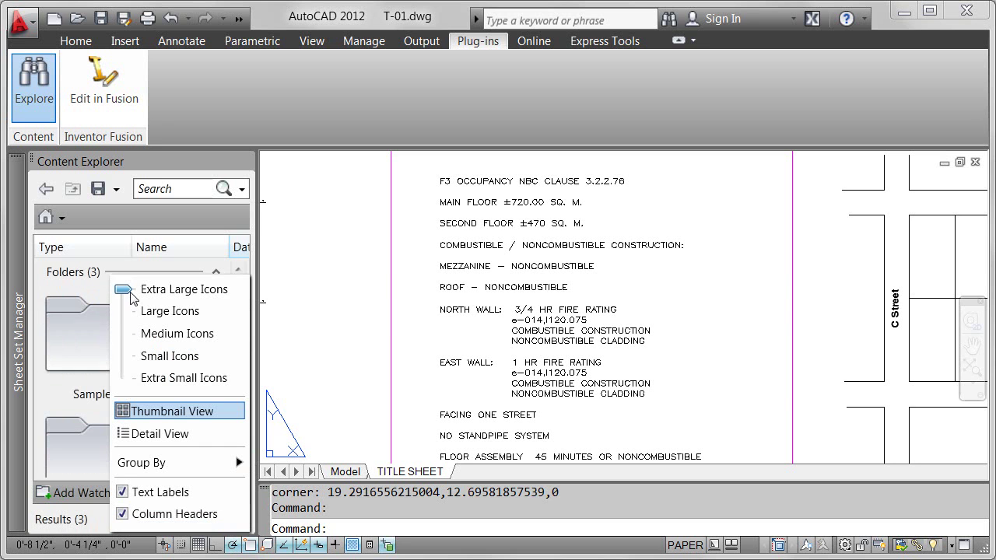
{"action": "left_click", "coordinate": [172, 438]}
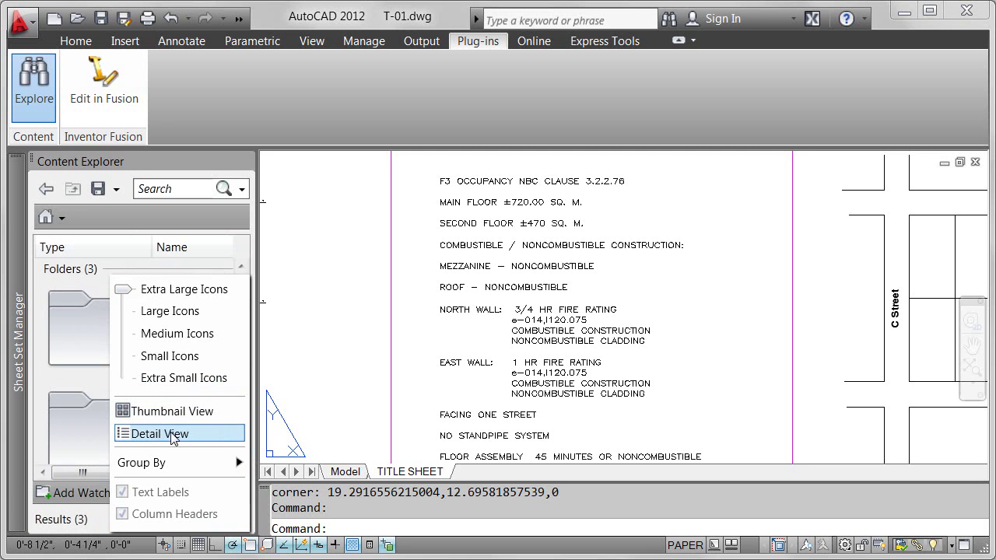